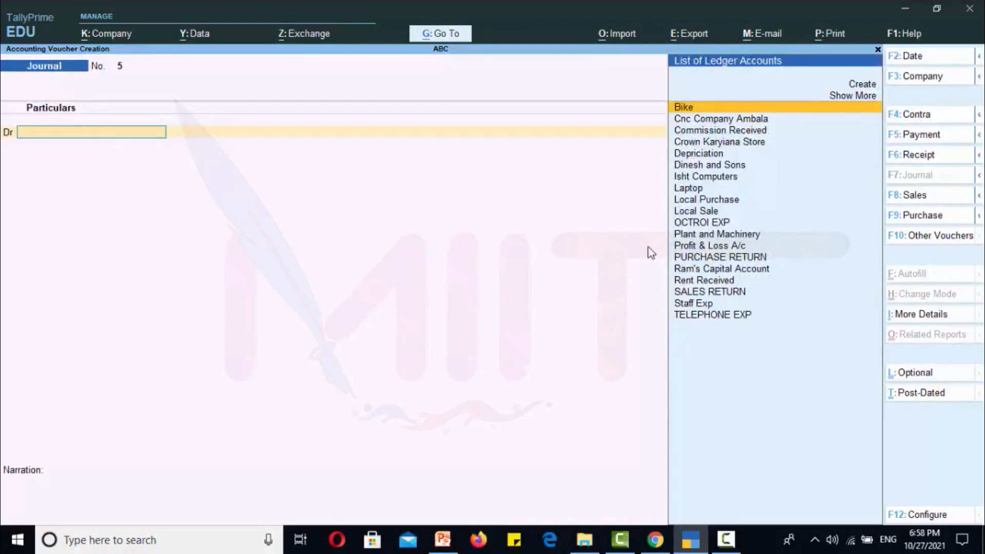
Step: Create a ledger named Loss by Fire under Indirect Expenses for the debit line of the journal voucher
{"action": "key", "text": "alt+c"}
{"action": "type", "text": "LOSS"}
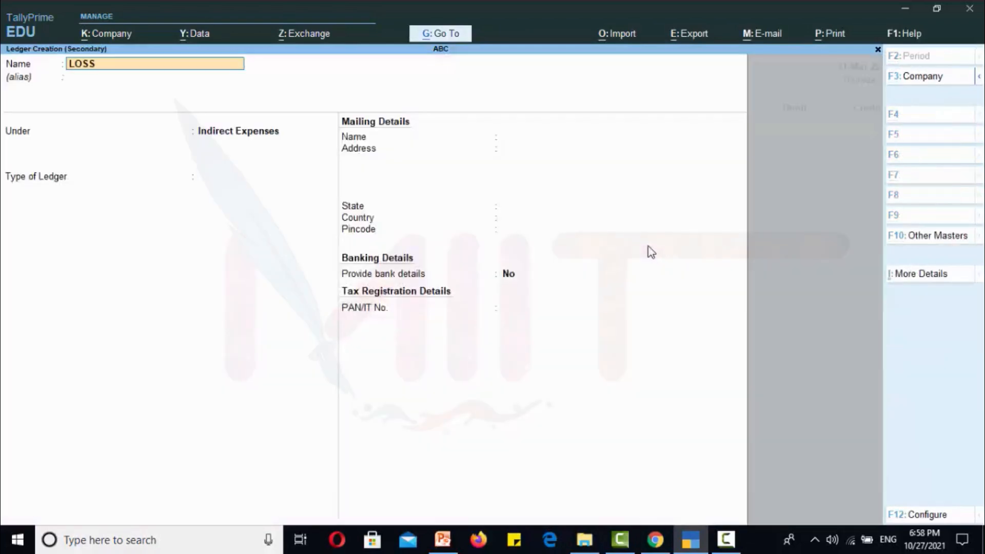
{"action": "key", "text": "BackSpace"}
{"action": "key", "text": "BackSpace"}
{"action": "key", "text": "BackSpace"}
{"action": "type", "text": "os"}
{"action": "key", "text": "BackSpace"}
{"action": "type", "text": "ss by Fire"}
{"action": "key", "text": "Return"}
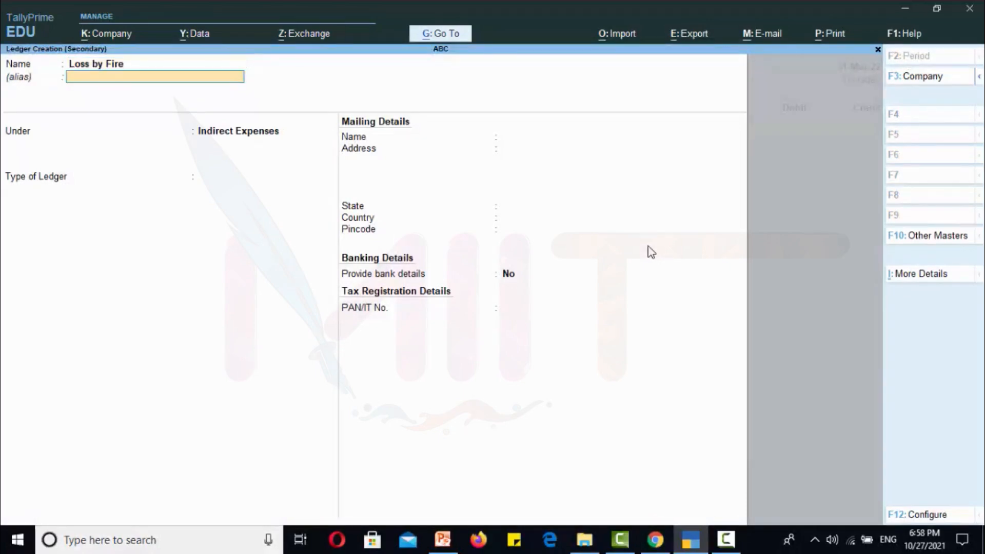
{"action": "key", "text": "Return"}
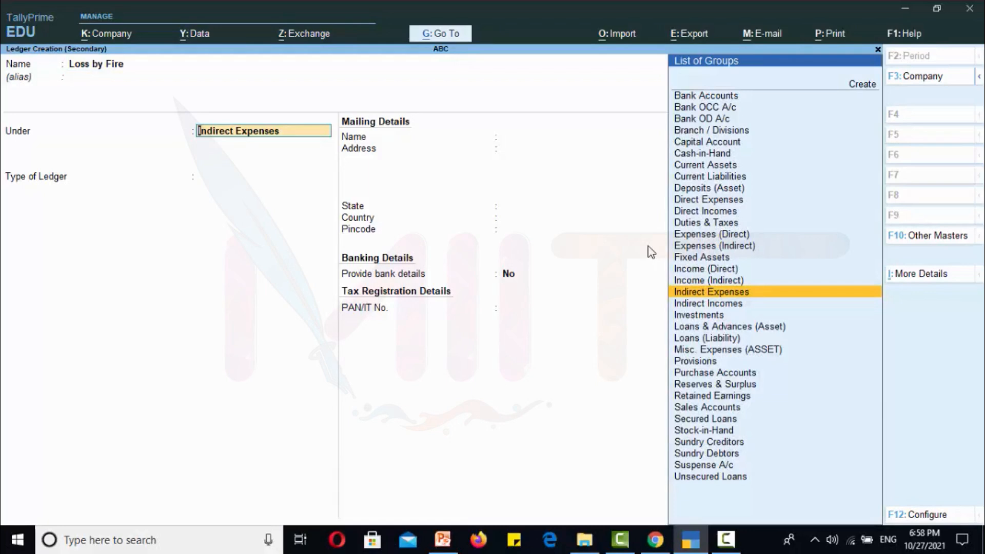
{"action": "key", "text": "Return"}
{"action": "key", "text": "Return"}
{"action": "key", "text": "Return"}
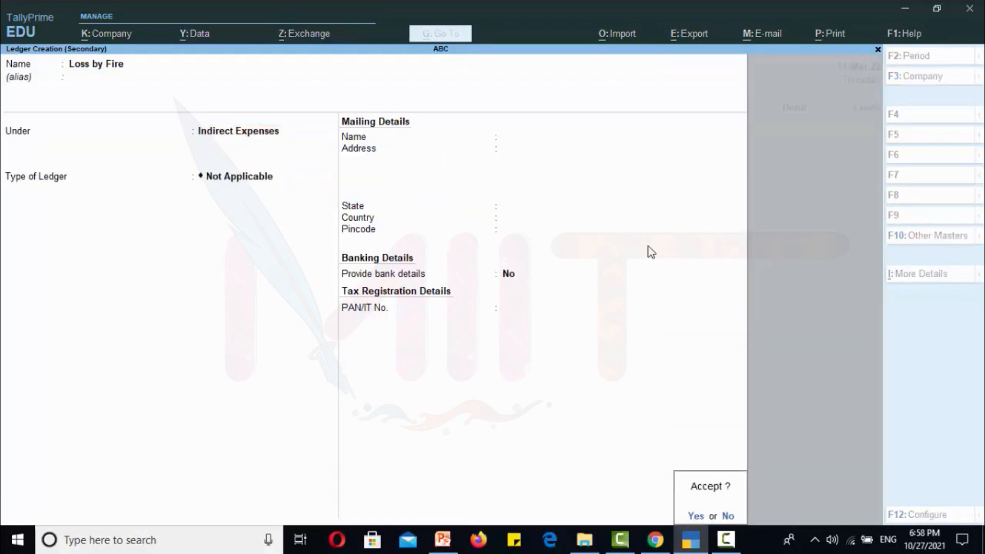
{"action": "key", "text": "Return"}
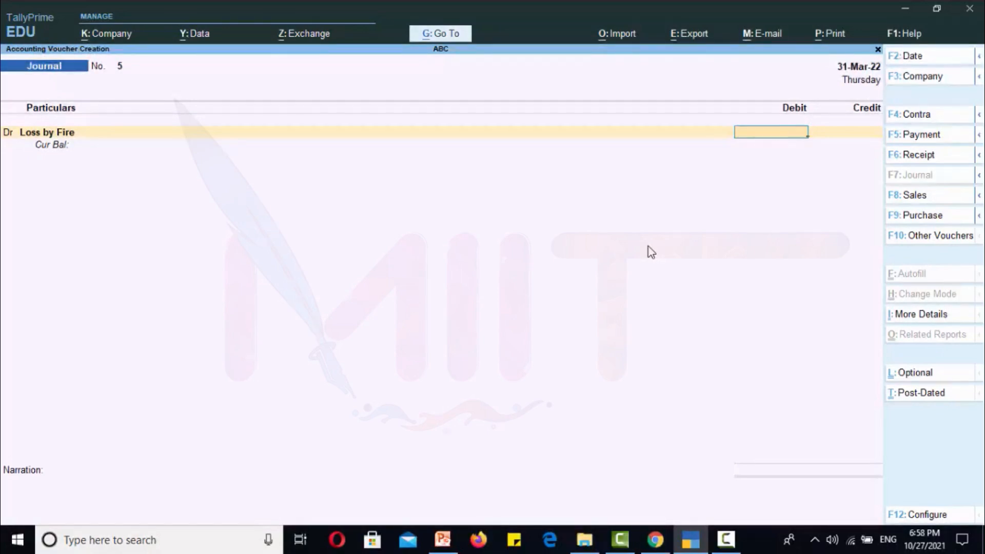
Step: Debit Loss by Fire with 5000 and credit Local Purchase with 5,000, leaving the inventory allocation empty
{"action": "type", "text": "5000"}
{"action": "key", "text": "Return"}
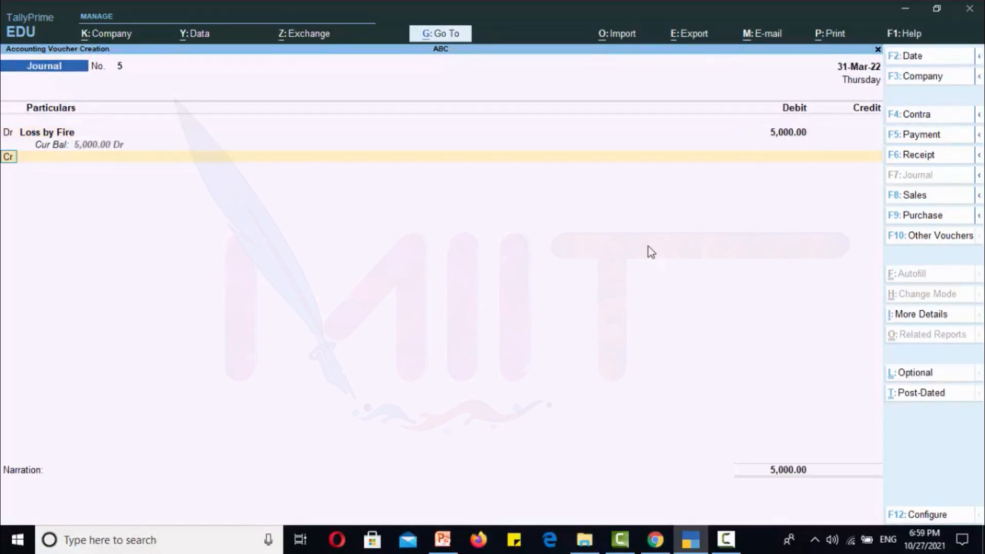
{"action": "key", "text": "Return"}
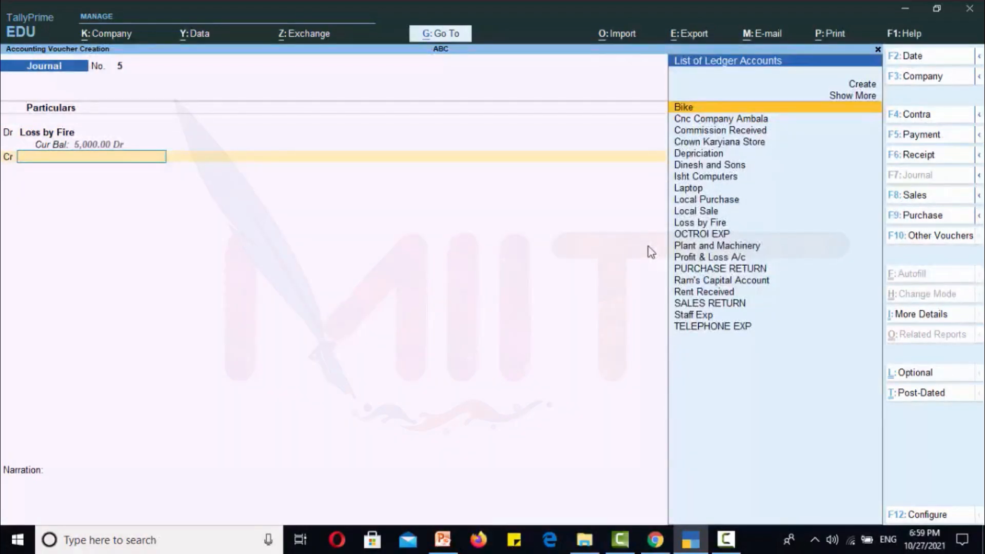
{"action": "key", "text": "Down"}
{"action": "key", "text": "Down"}
{"action": "key", "text": "Down"}
{"action": "key", "text": "Down"}
{"action": "key", "text": "Down"}
{"action": "key", "text": "Down"}
{"action": "key", "text": "Down"}
{"action": "key", "text": "Down"}
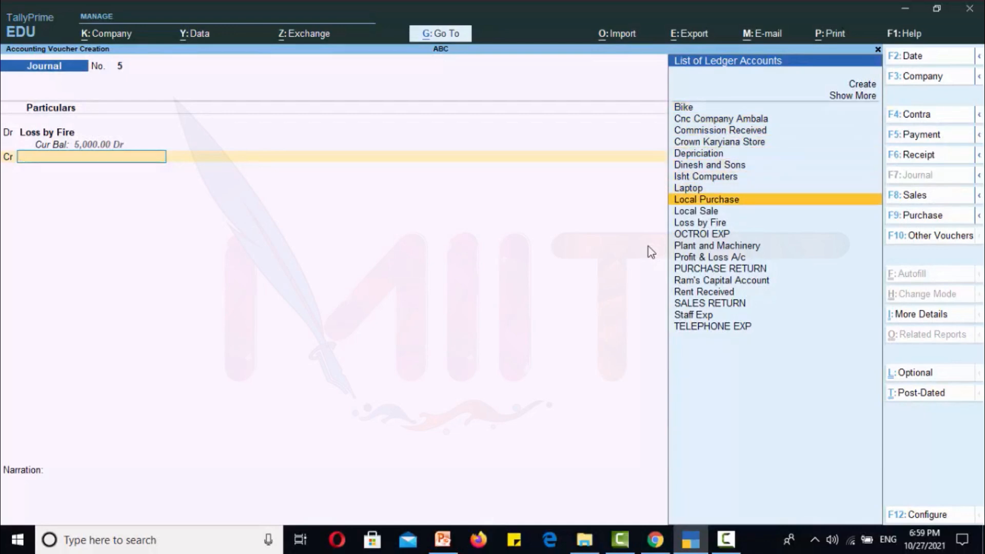
{"action": "key", "text": "Return"}
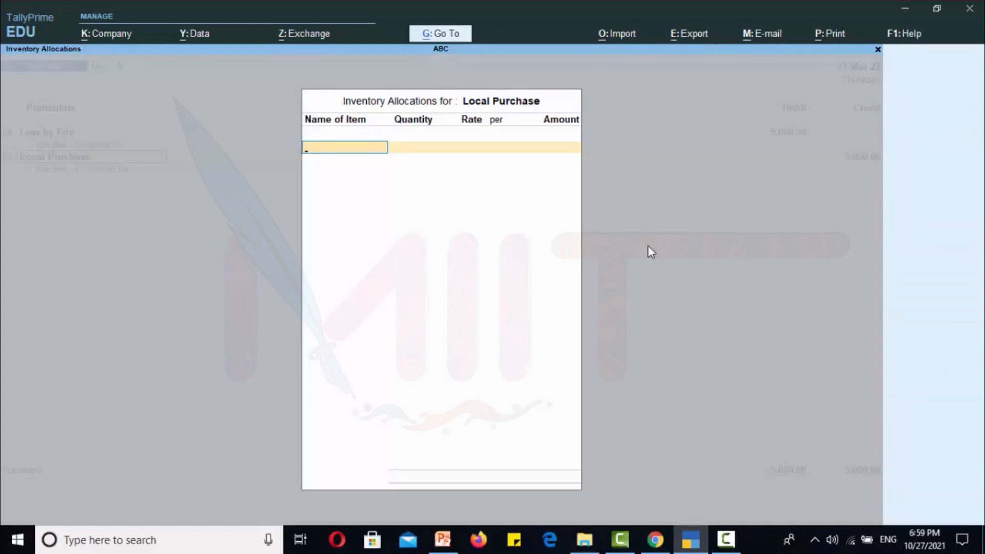
{"action": "key", "text": "Return"}
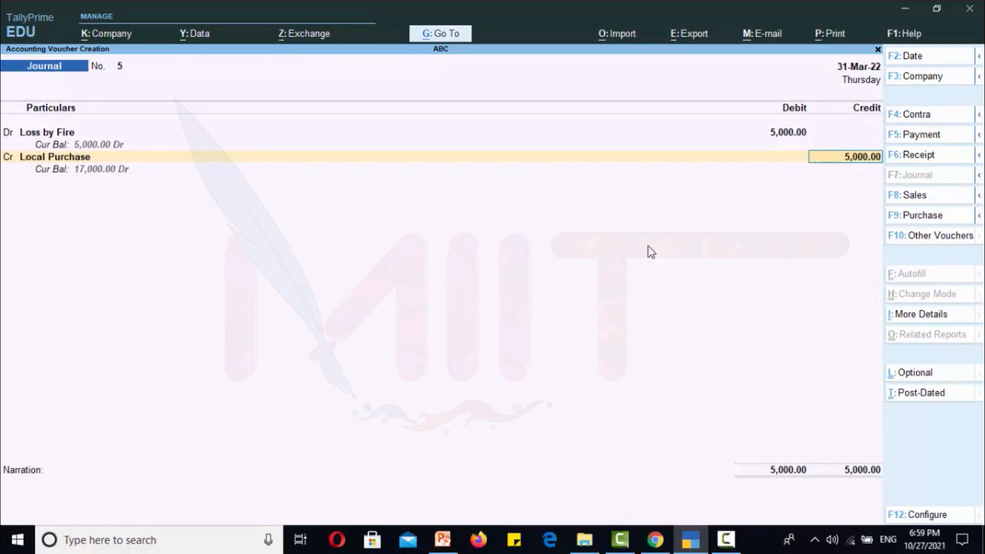
Step: Add the narration "loss by fire 5000 goods" to the journal voucher and save it
{"action": "key", "text": "Return"}
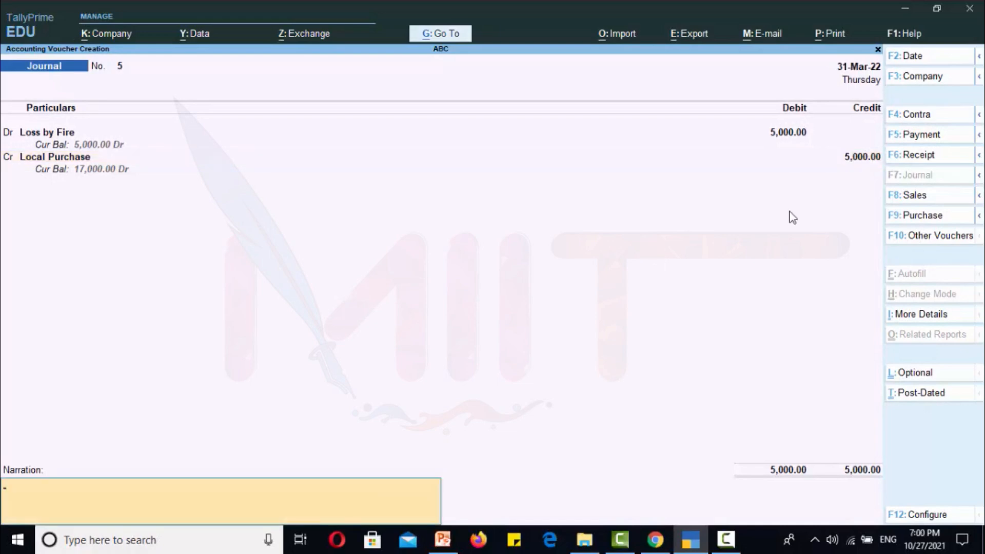
{"action": "type", "text": "loss by fire 5000 goods"}
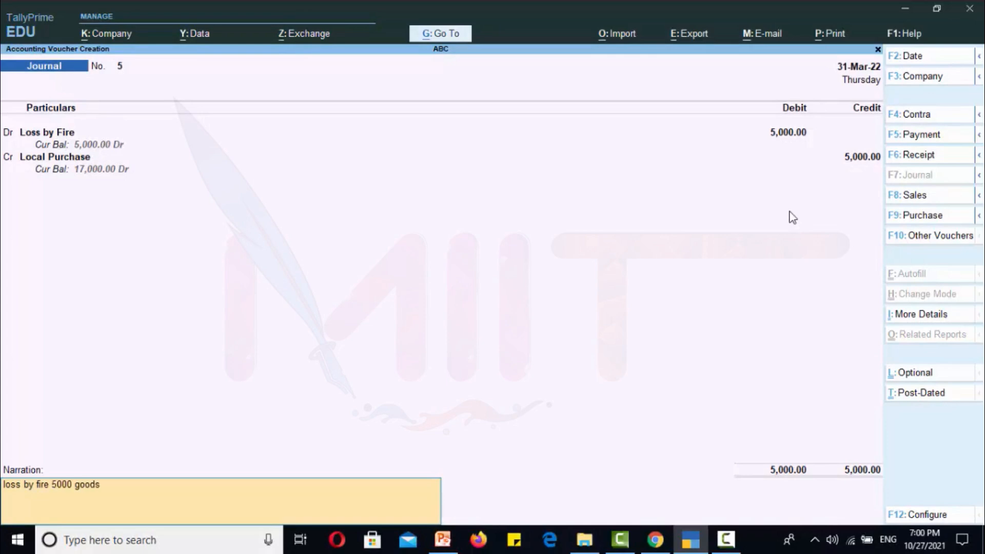
{"action": "key", "text": "Return"}
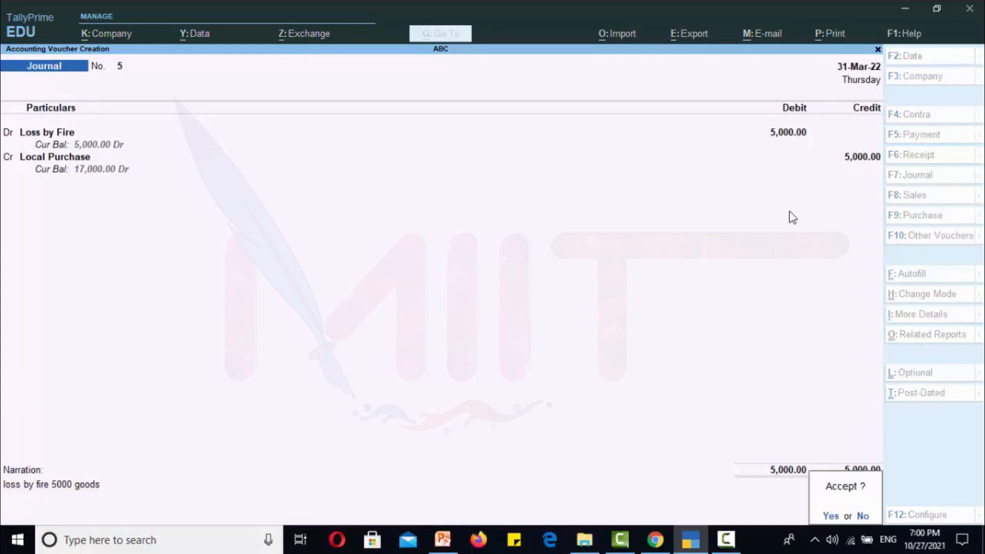
{"action": "key", "text": "Return"}
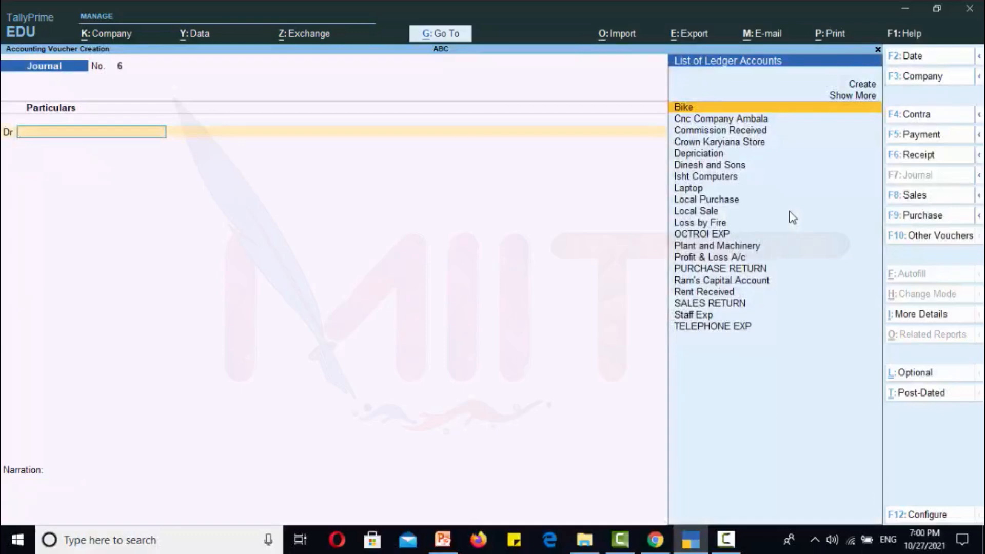
Step: Leave voucher entry and open the Purchase Accounts group summary from the Profit & Loss A/c report
{"action": "key", "text": "Escape"}
{"action": "key", "text": "Return"}
{"action": "key", "text": "Down"}
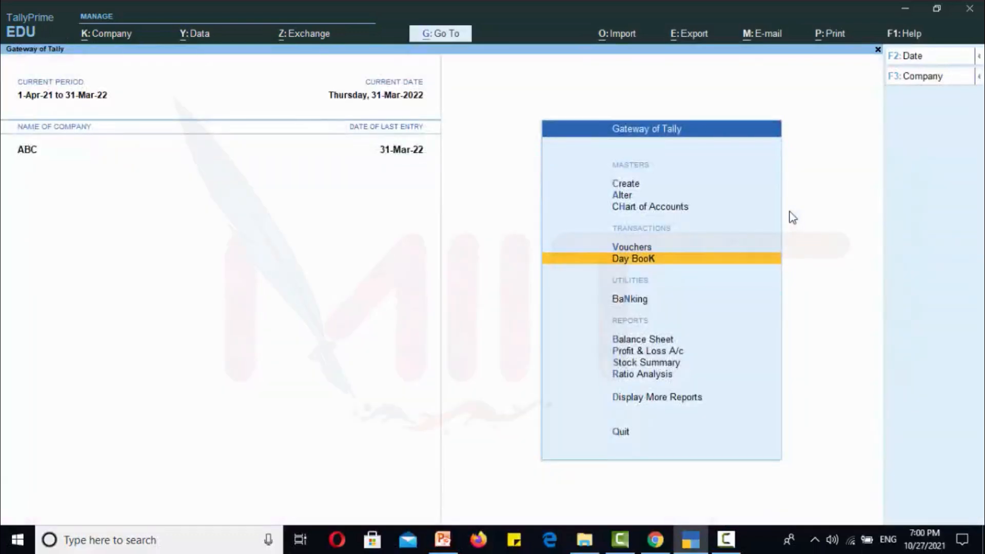
{"action": "key", "text": "Down"}
{"action": "key", "text": "Down"}
{"action": "key", "text": "Down"}
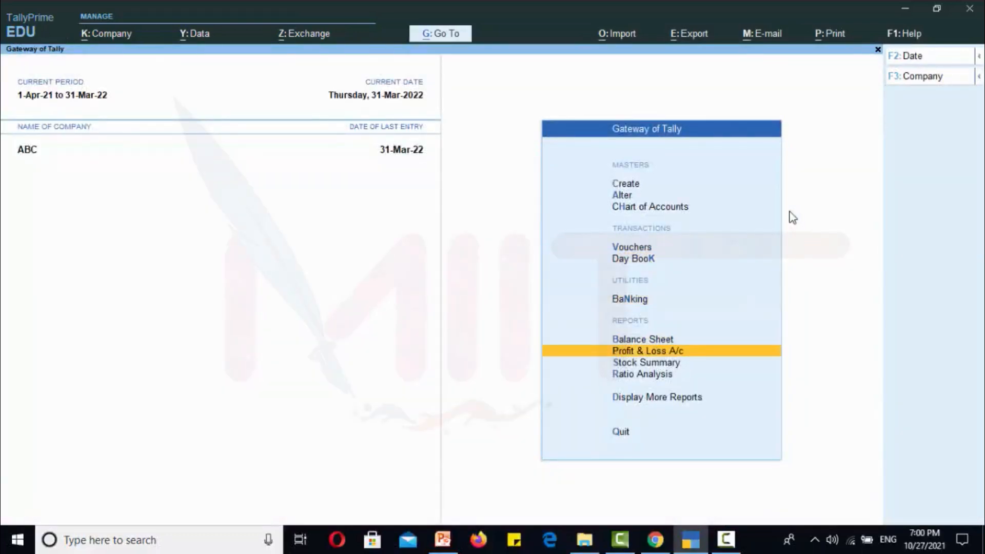
{"action": "key", "text": "Return"}
{"action": "key", "text": "Return"}
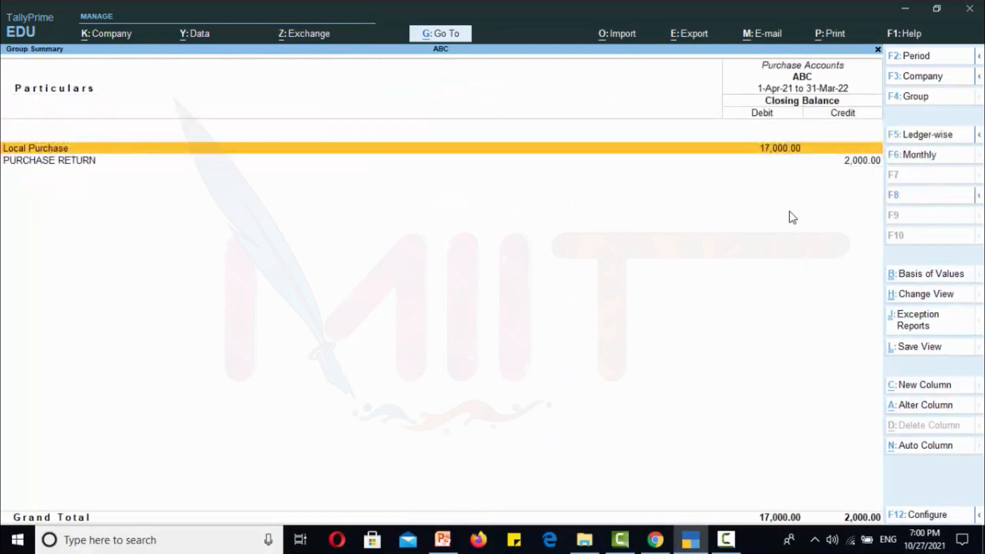
Step: Examine the Local Purchase ledger's monthly summary for the March credit, and return to the Gateway of Tally
{"action": "key", "text": "Down"}
{"action": "key", "text": "Up"}
{"action": "key", "text": "Return"}
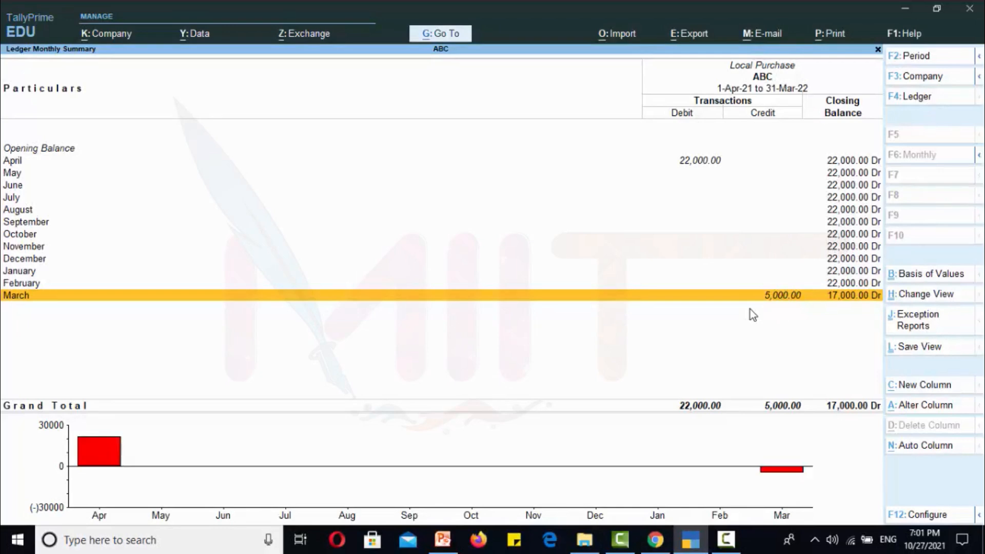
{"action": "key", "text": "Escape"}
{"action": "key", "text": "Escape"}
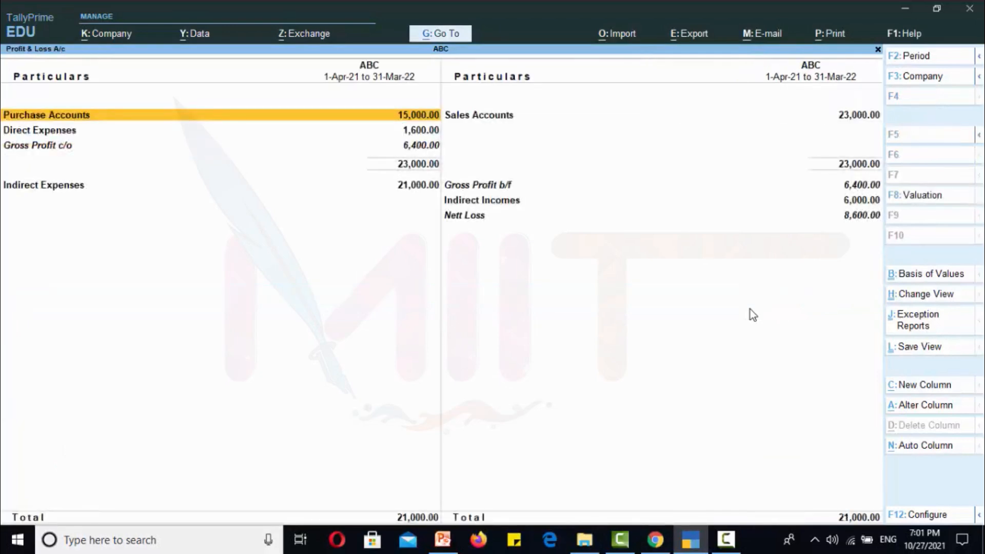
{"action": "key", "text": "Escape"}
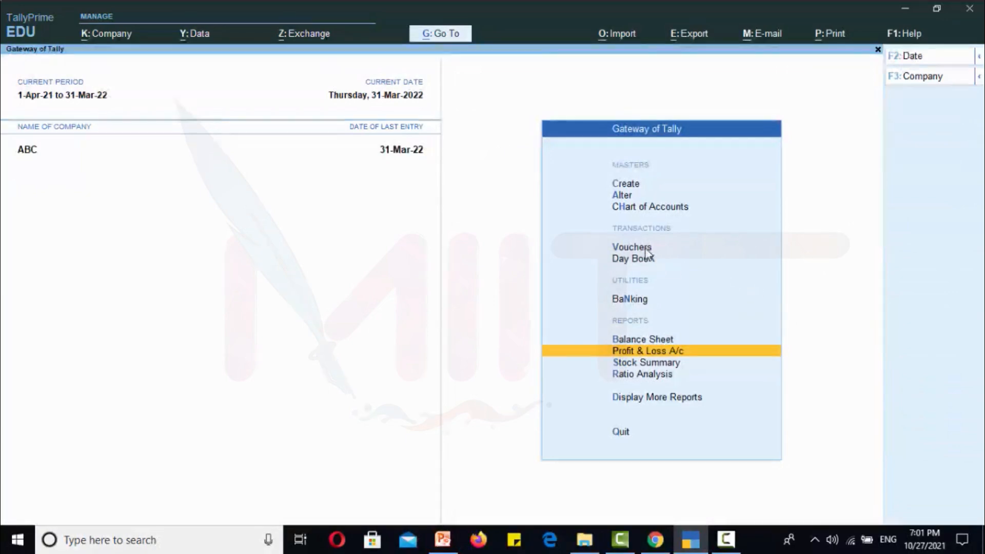
Step: Open a new journal voucher and create a Loss by Theft ledger under Indirect Expenses for its debit line
{"action": "left_click", "coordinate": [646, 249]}
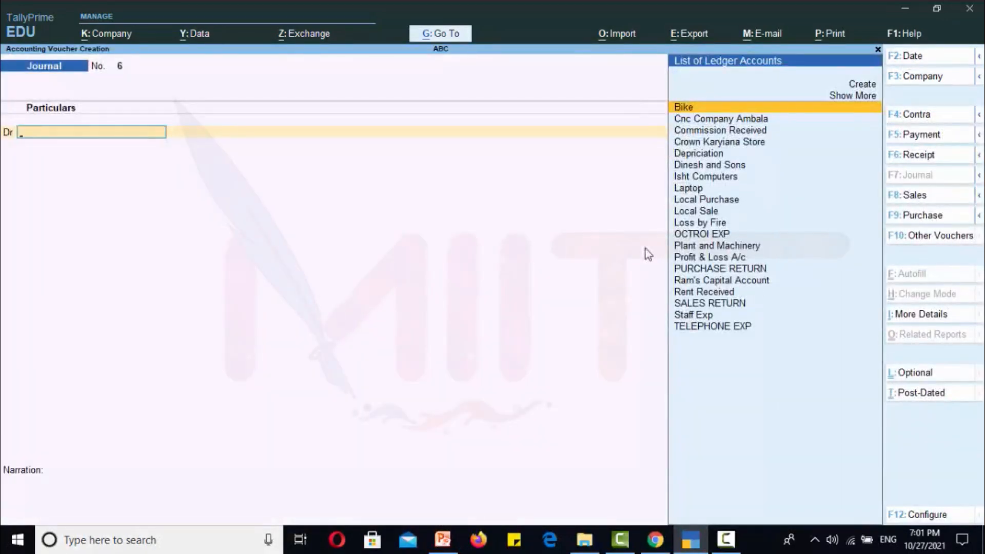
{"action": "key", "text": "alt+c"}
{"action": "type", "text": "L"}
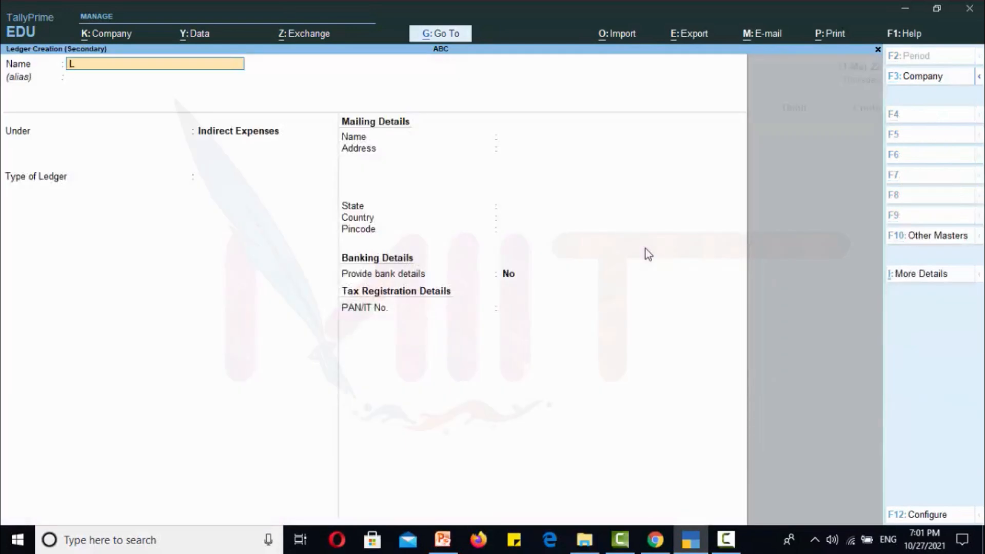
{"action": "type", "text": "oss by thef"}
{"action": "key", "text": "Return"}
{"action": "key", "text": "Return"}
{"action": "key", "text": "Return"}
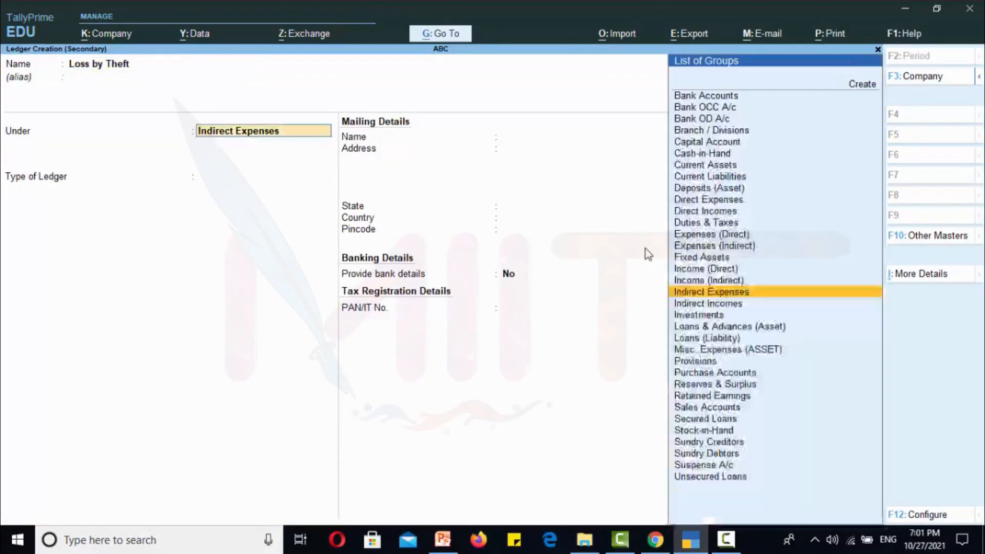
{"action": "key", "text": "Return"}
{"action": "key", "text": "ctrl+a"}
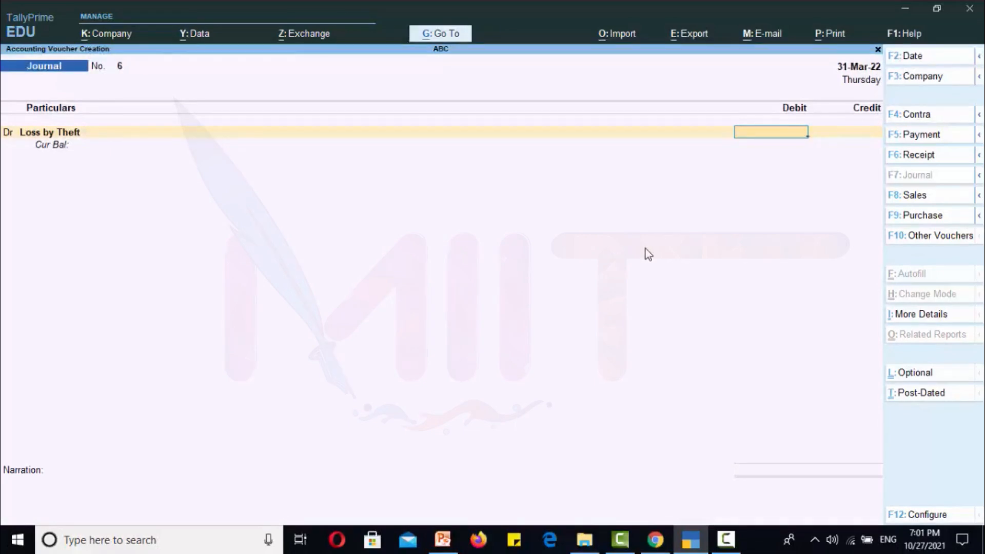
Step: Debit Loss by Theft with 3000 and credit Local Purchase with 3,000 in the journal voucher
{"action": "type", "text": "3000"}
{"action": "key", "text": "Return"}
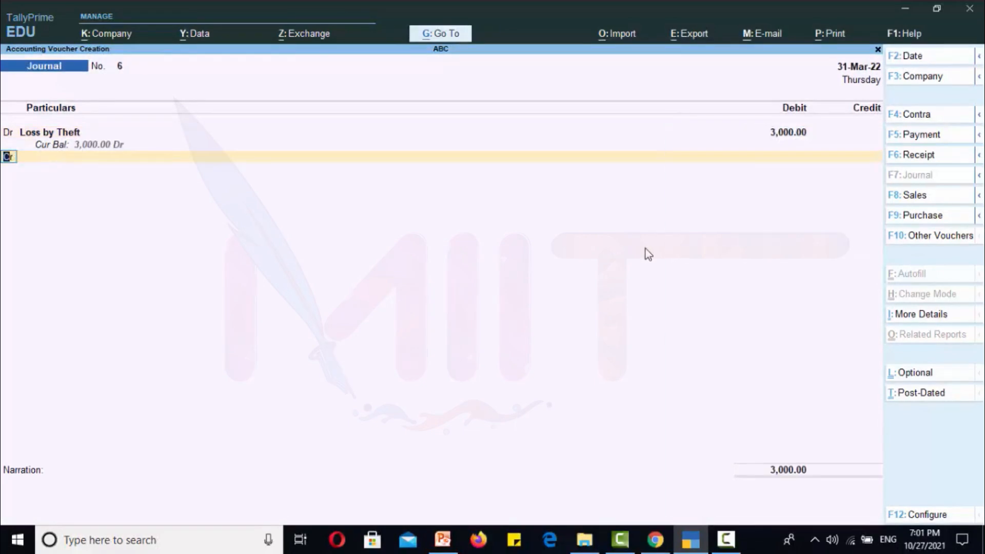
{"action": "key", "text": "Return"}
{"action": "key", "text": "Down"}
{"action": "key", "text": "Down"}
{"action": "key", "text": "Down"}
{"action": "key", "text": "Down"}
{"action": "key", "text": "Down"}
{"action": "key", "text": "Down"}
{"action": "key", "text": "Down"}
{"action": "key", "text": "Down"}
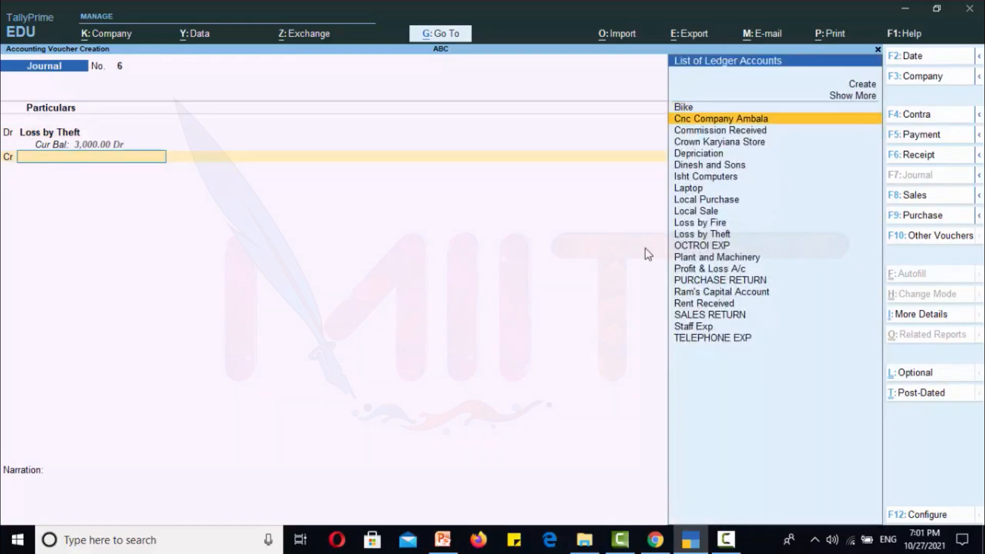
{"action": "key", "text": "Return"}
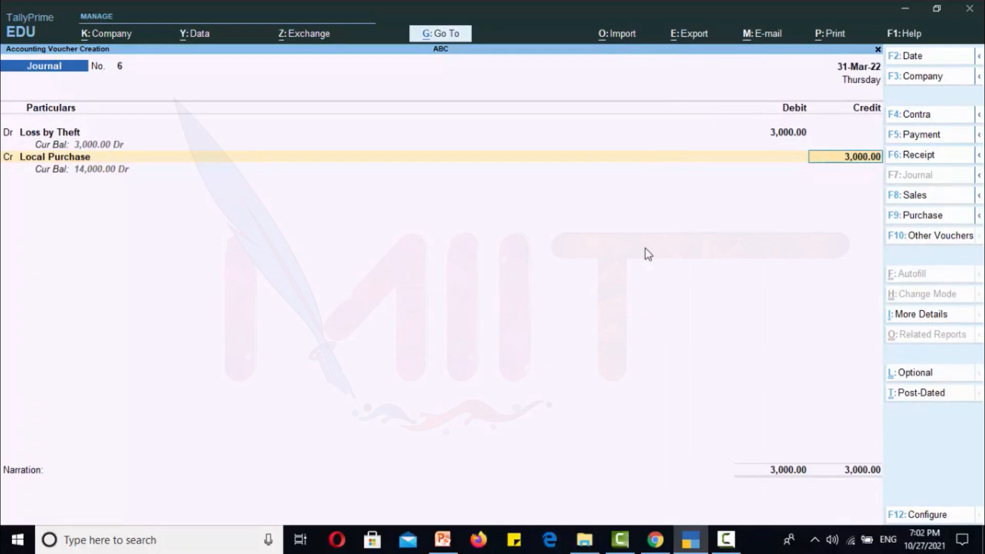
Step: Save the Loss by Theft journal voucher with an empty narration
{"action": "key", "text": "Return"}
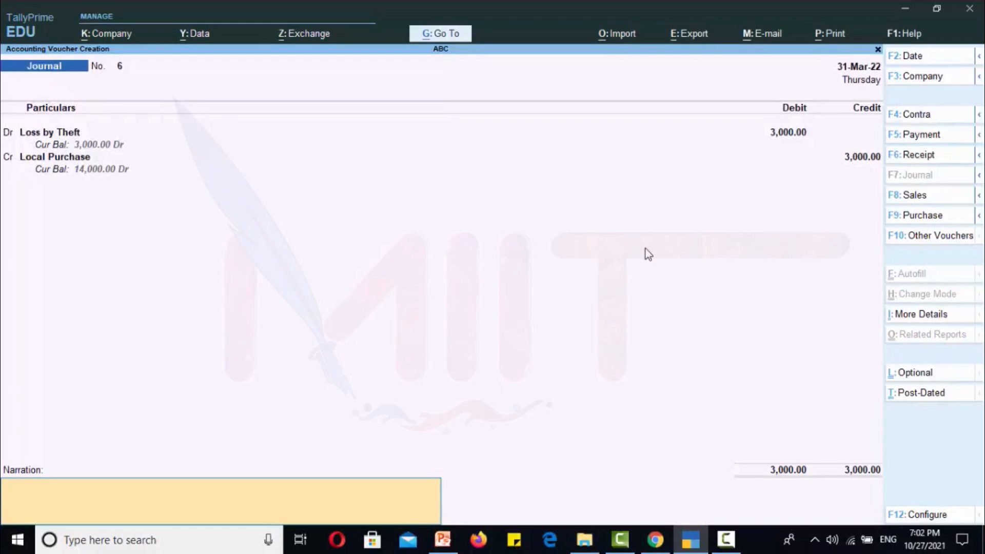
{"action": "key", "text": "Return"}
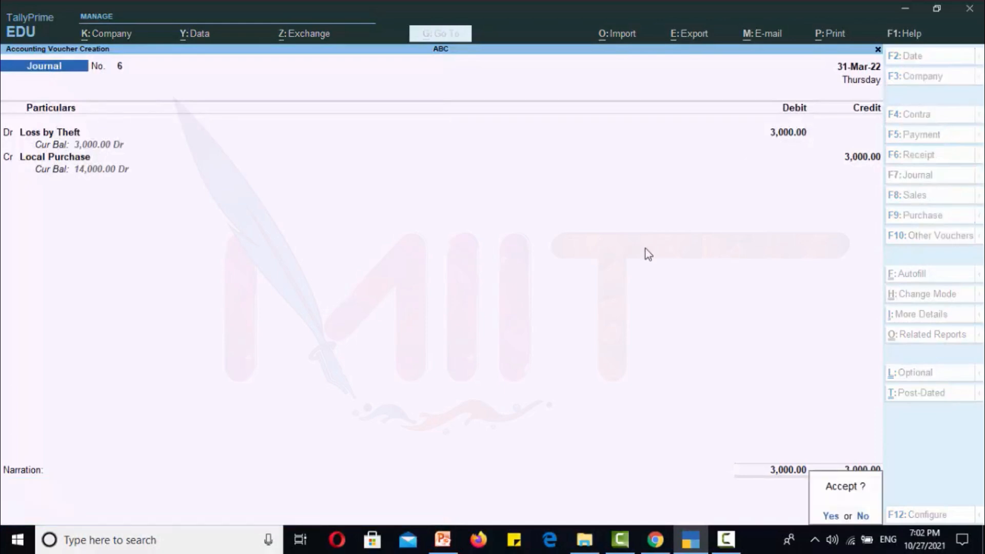
{"action": "key", "text": "Return"}
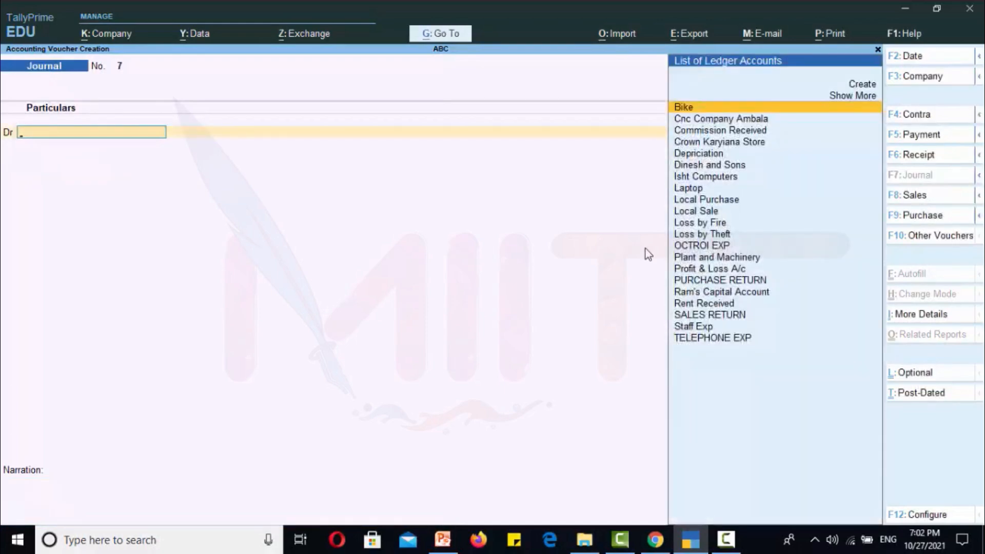
Step: Exit voucher entry and view the Profit & Loss A/c, drilling down into its Purchase Accounts group
{"action": "key", "text": "Escape"}
{"action": "key", "text": "Return"}
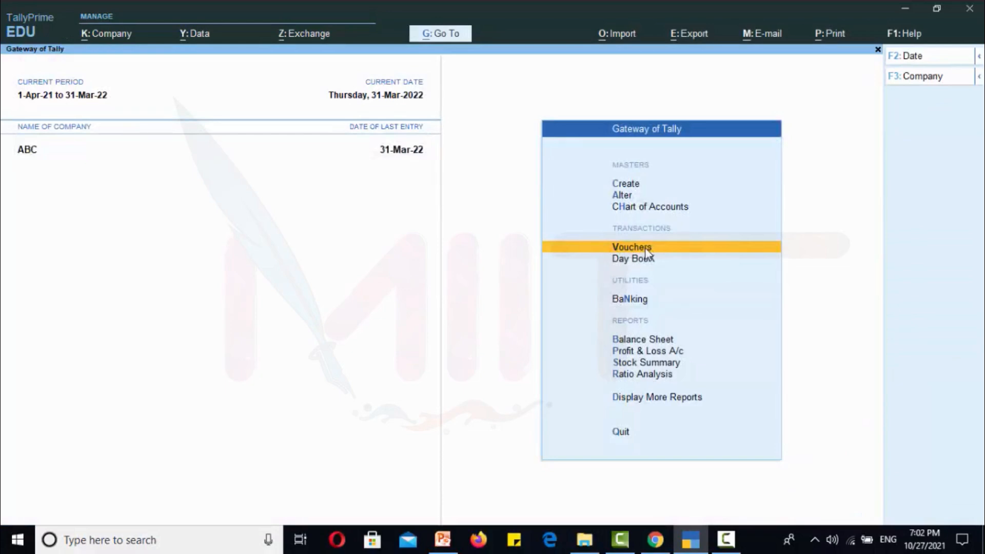
{"action": "key", "text": "p"}
{"action": "key", "text": "Return"}
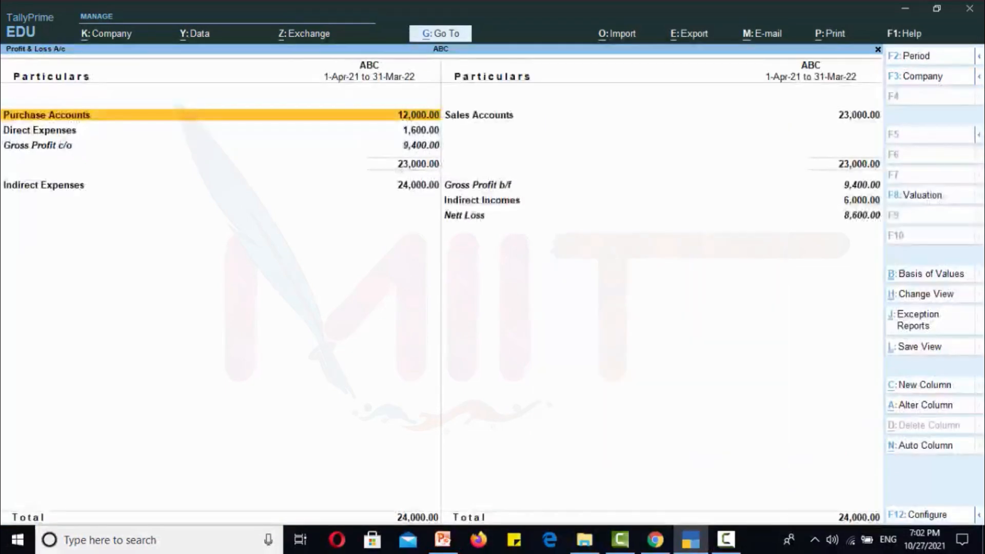
{"action": "key", "text": "Return"}
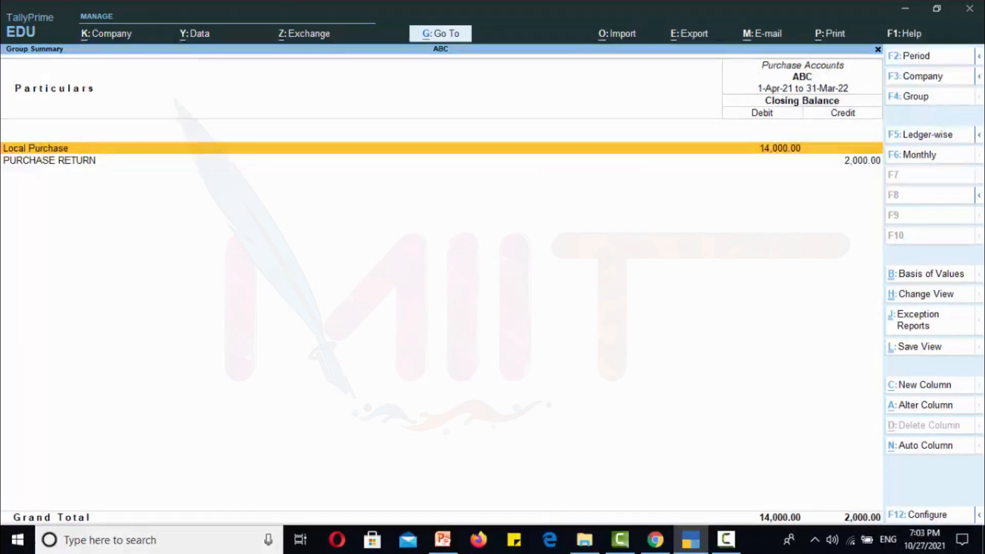
Step: Review the March figures in the Local Purchase monthly summary, and close the reports back to the Gateway of Tally
{"action": "key", "text": "Down"}
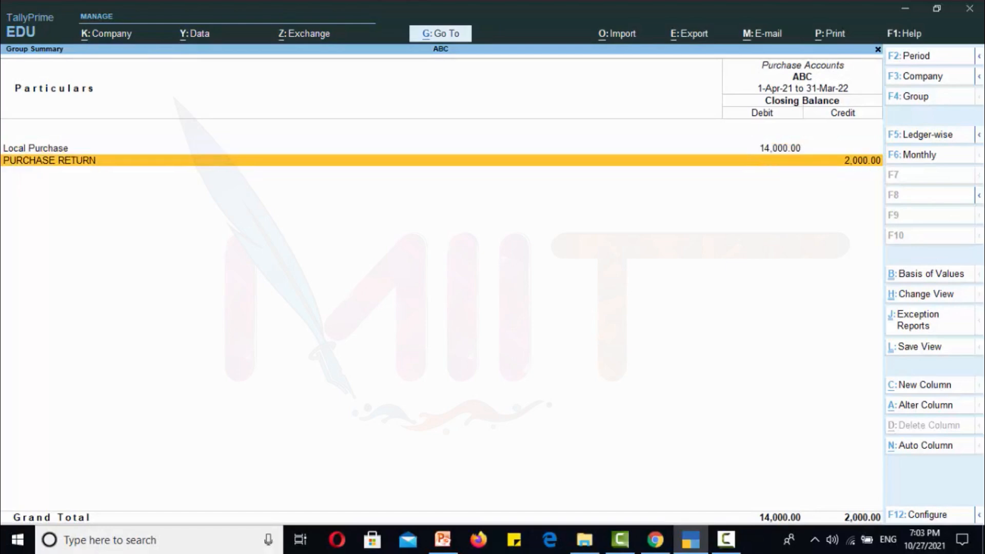
{"action": "key", "text": "Up"}
{"action": "key", "text": "Return"}
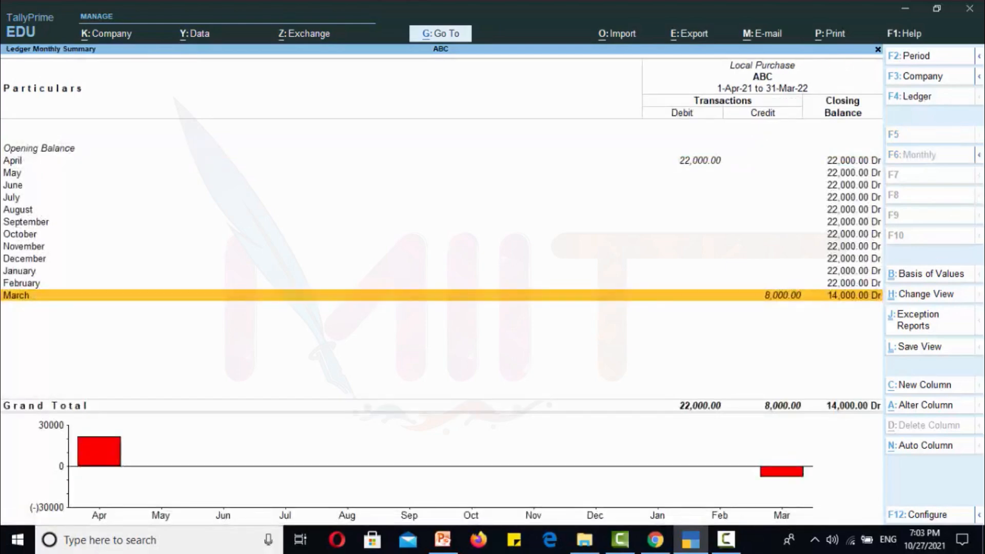
{"action": "key", "text": "Up"}
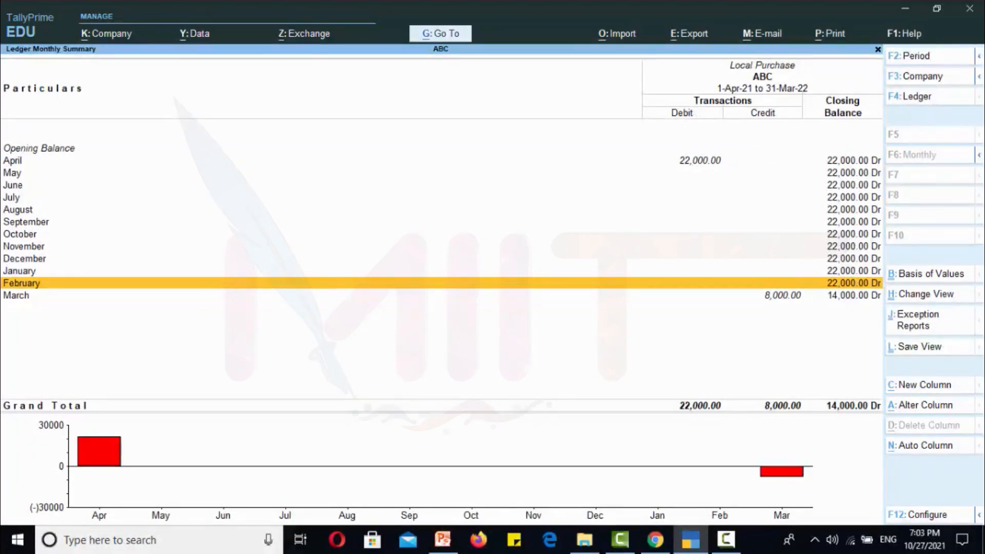
{"action": "key", "text": "Down"}
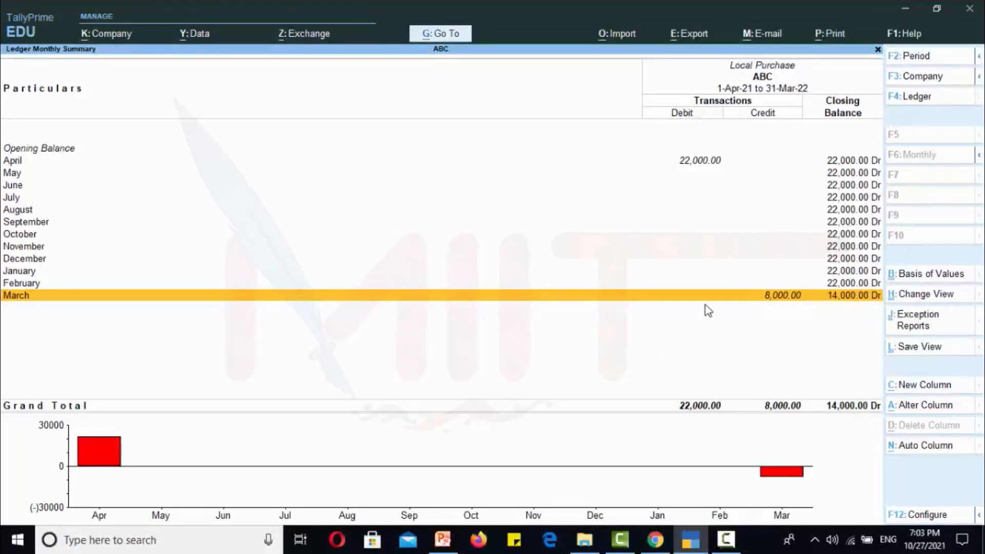
{"action": "key", "text": "Escape"}
{"action": "key", "text": "Escape"}
{"action": "key", "text": "Escape"}
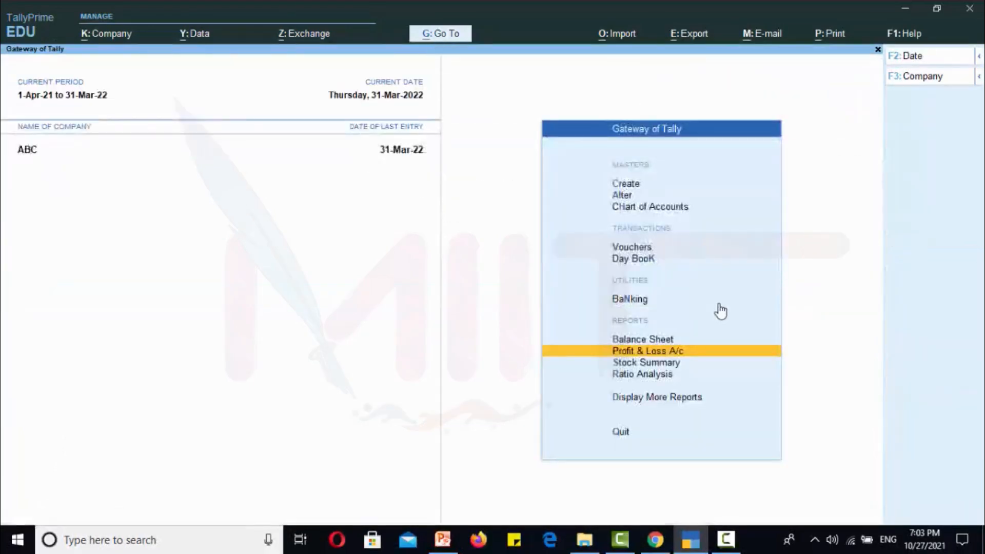